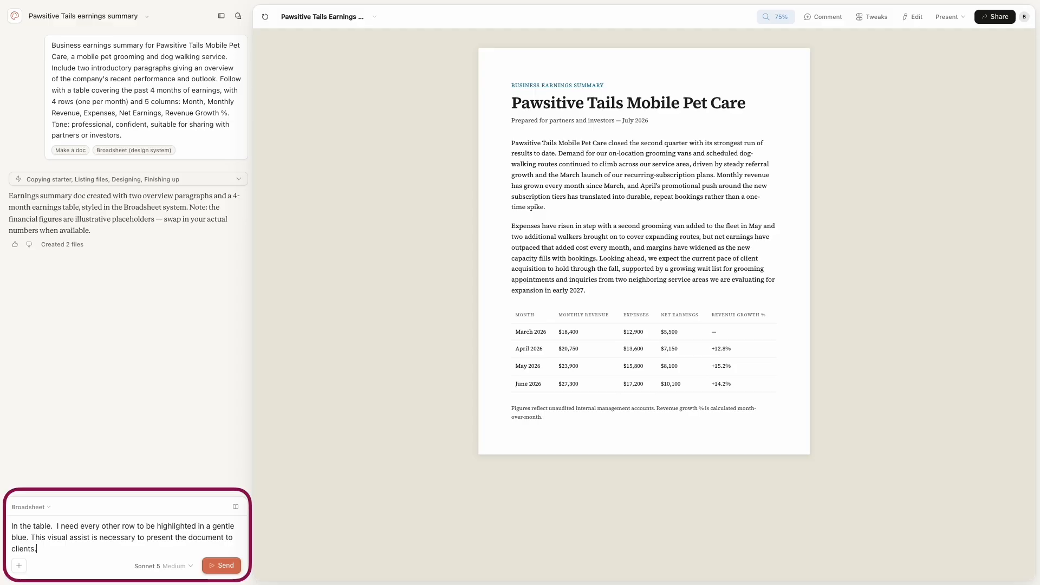
Submit the request to highlight every other row of the earnings table in a gentle blue
key(Return)
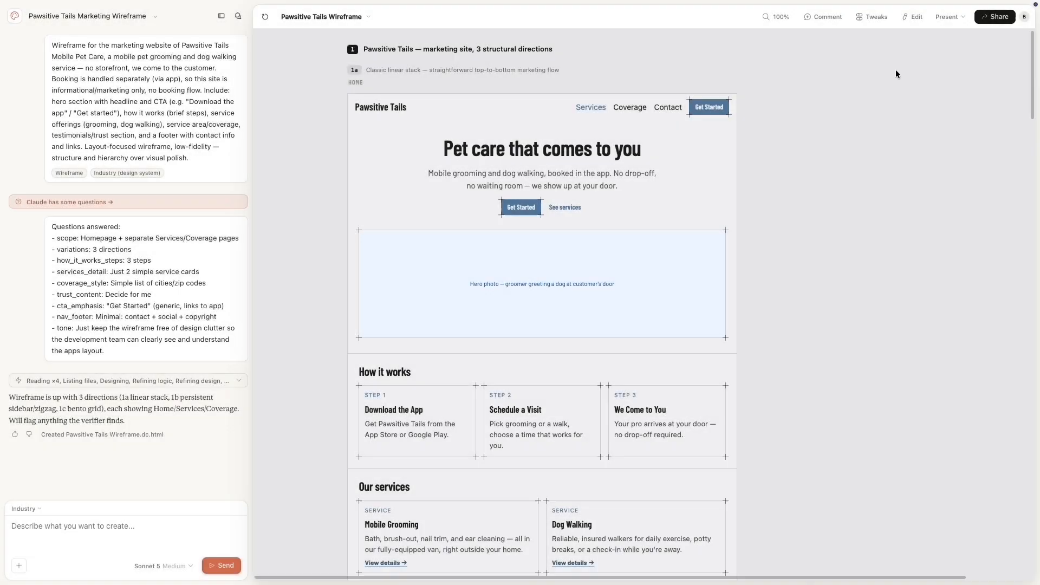
Present the wireframe in full screen and examine the home page layouts of directions 1a and 1b
click(953, 20)
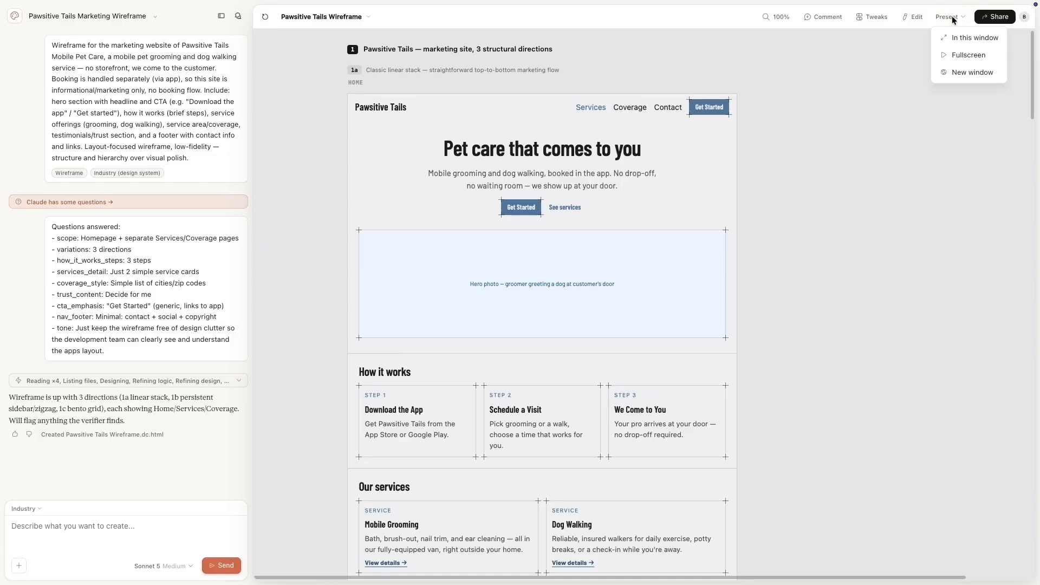
click(967, 56)
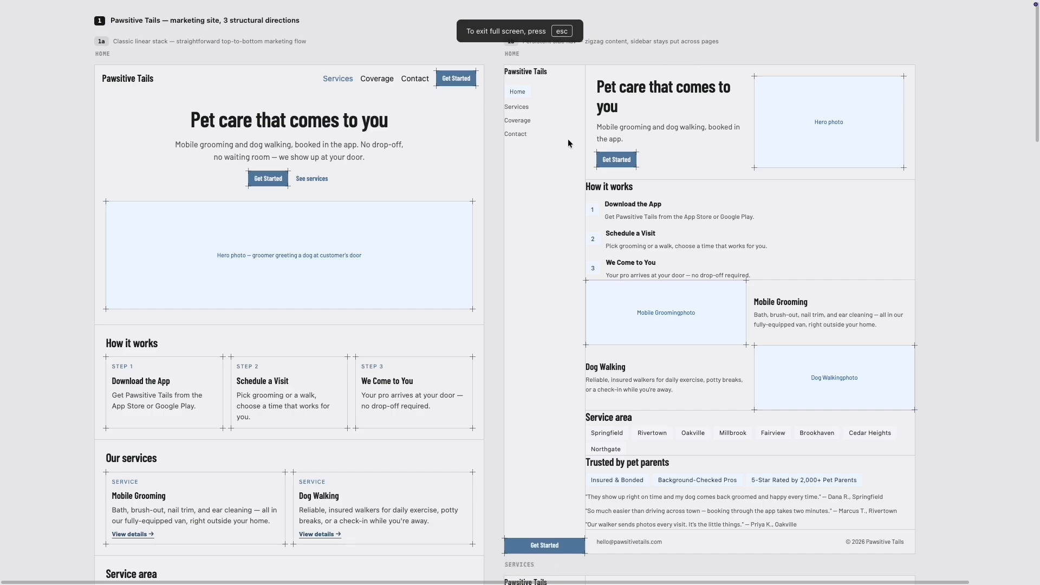
scroll(237, 78, down, 2)
scroll(236, 77, up, 2)
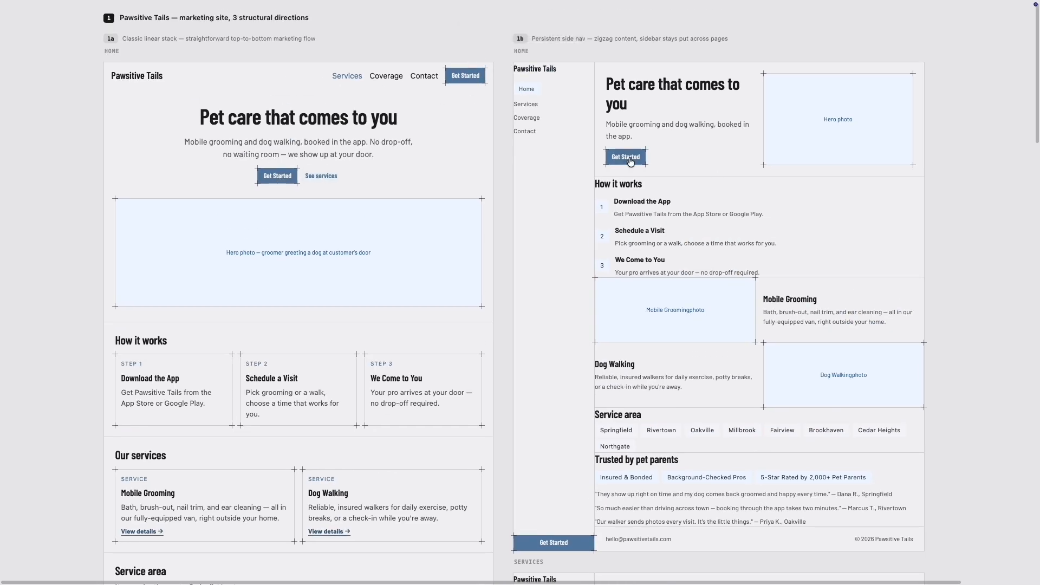
click(629, 229)
click(326, 177)
scroll(298, 218, down, 4)
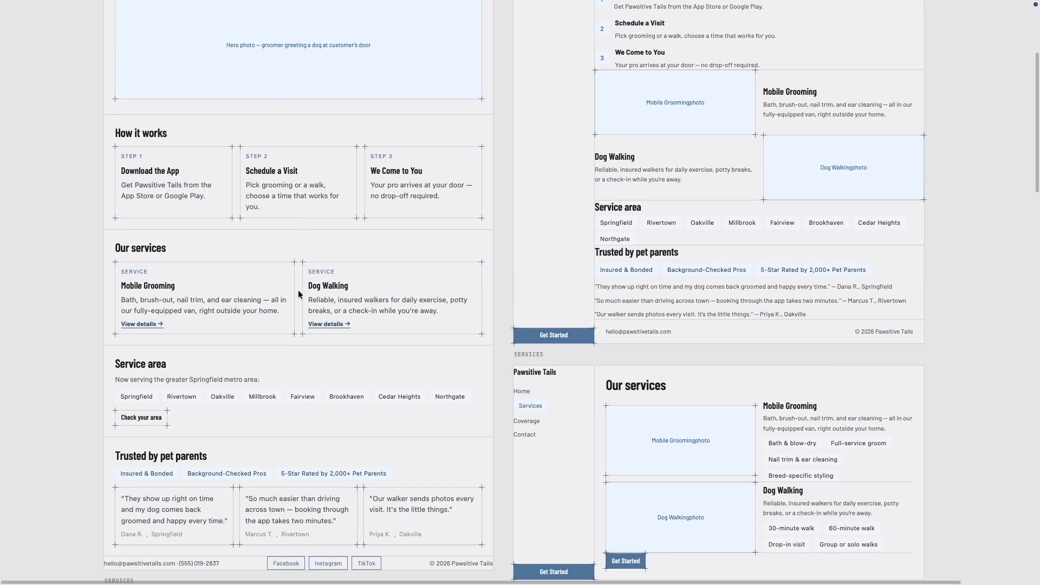
scroll(301, 296, down, 1)
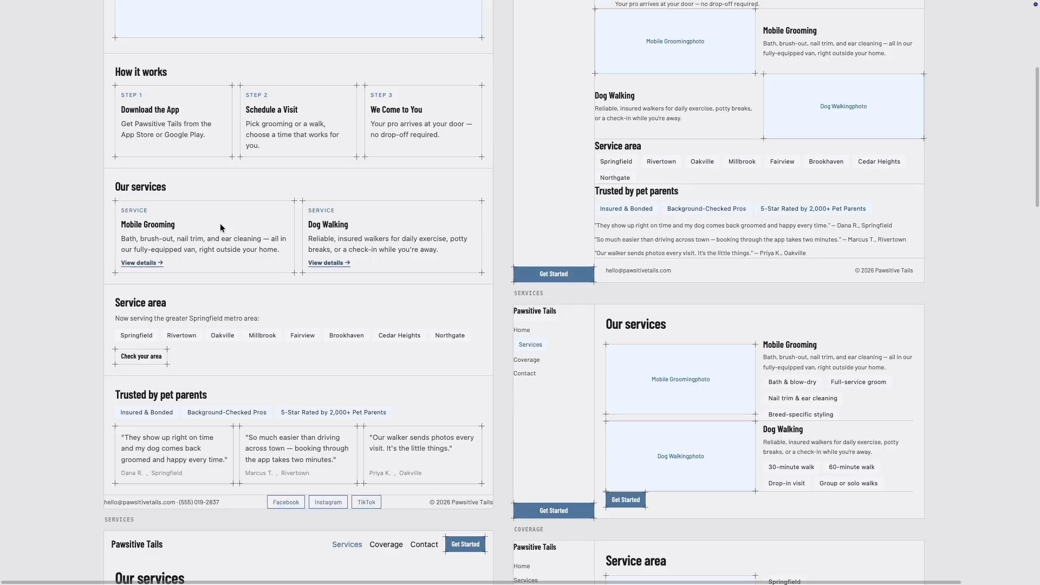
Examine the Services and Coverage pages of directions 1a and 1b
scroll(221, 230, down, 4)
click(285, 258)
click(368, 257)
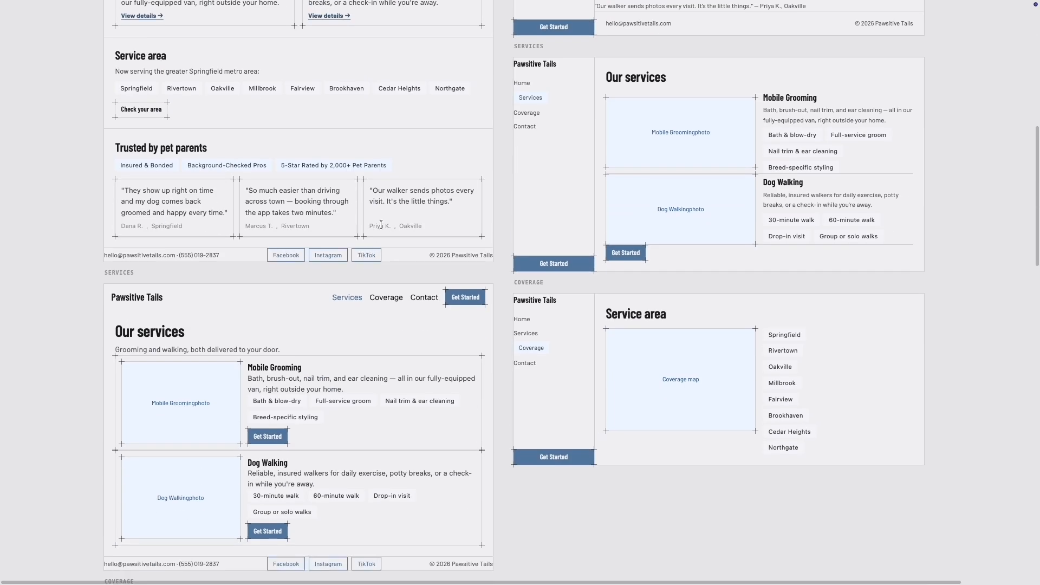
scroll(379, 261, down, 1)
scroll(399, 268, down, 2)
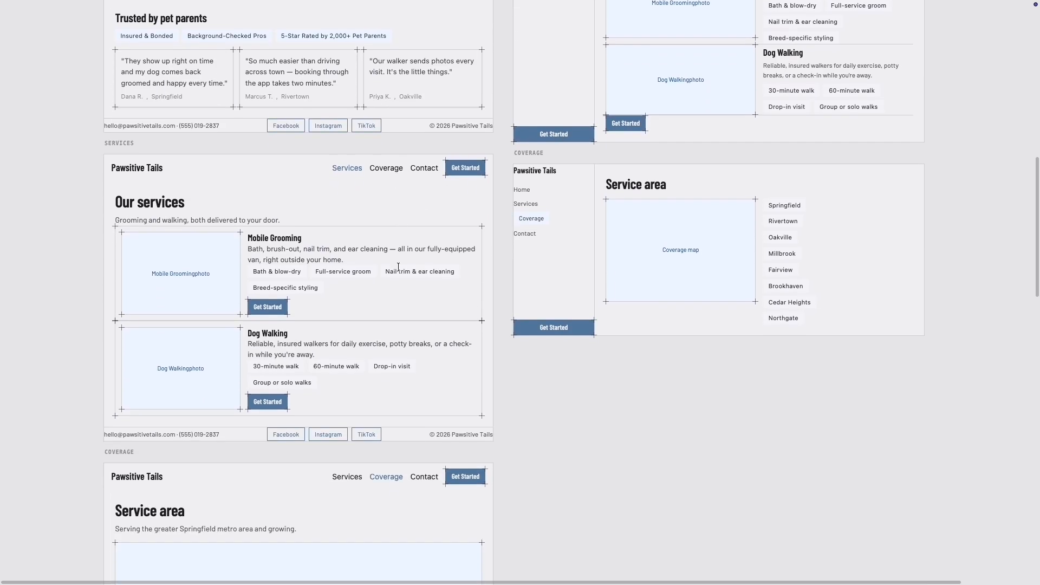
scroll(312, 331, down, 4)
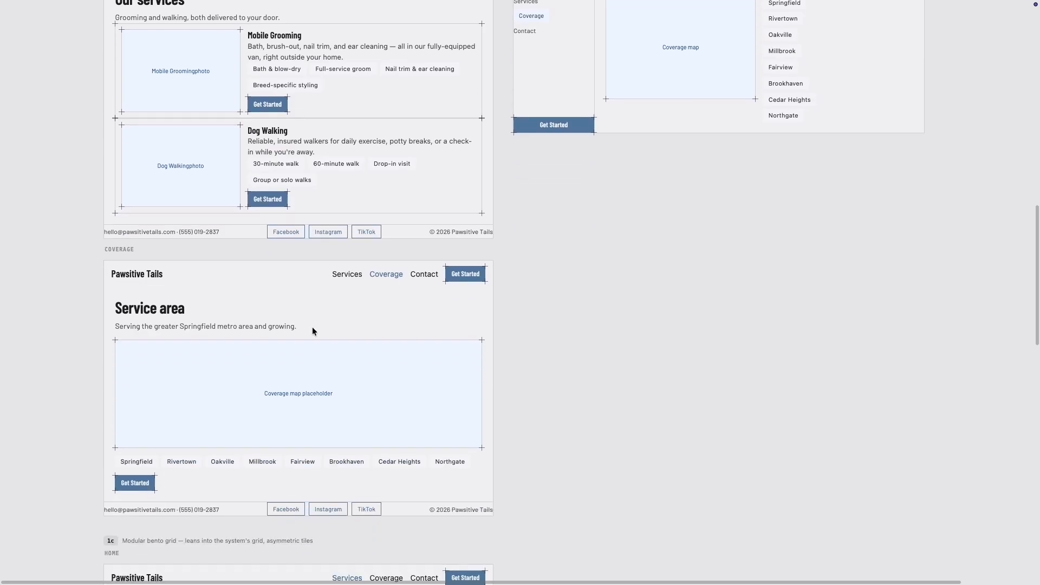
click(336, 248)
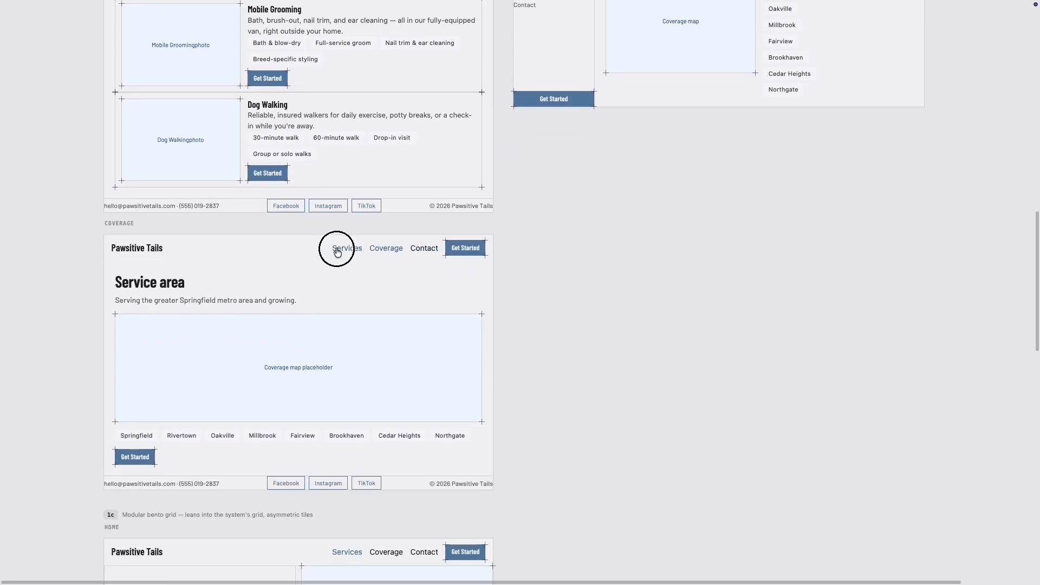
Examine the Home, Services and Coverage pages of bento grid direction 1c and leave the full-screen presentation
scroll(270, 293, down, 6)
scroll(269, 292, down, 3)
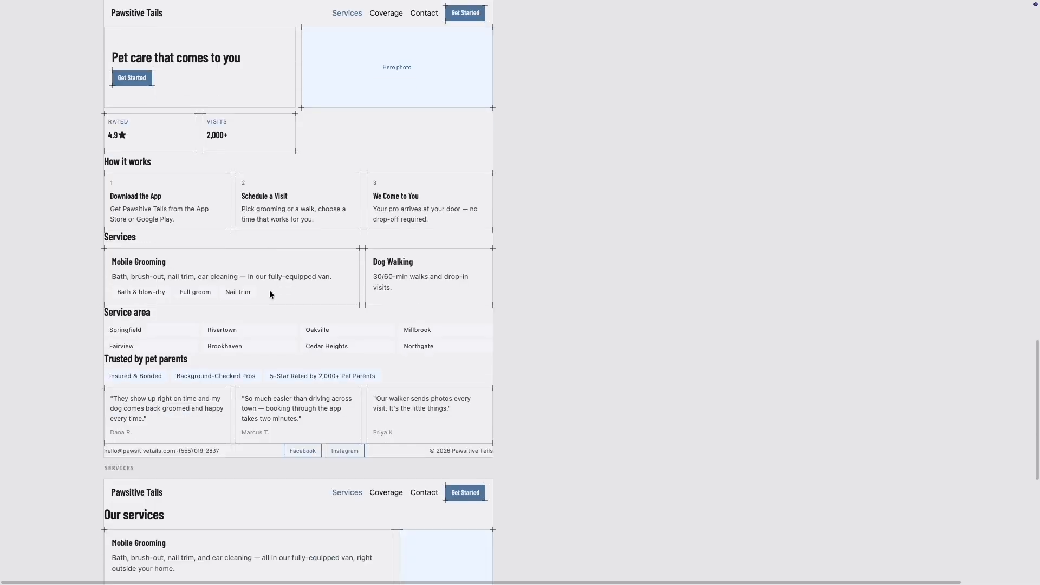
scroll(269, 294, down, 9)
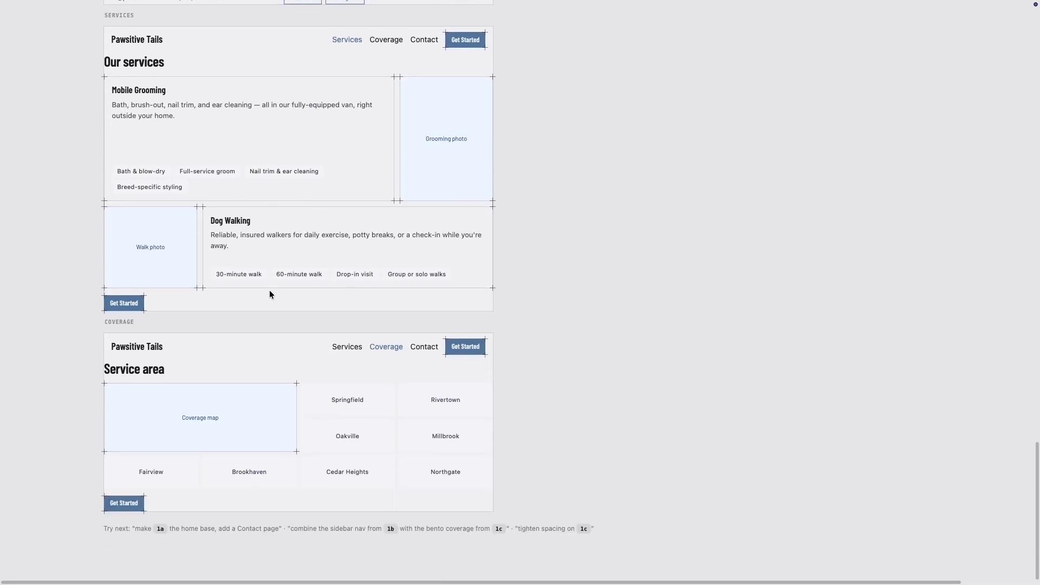
scroll(270, 293, down, 1)
scroll(270, 294, up, 3)
scroll(270, 294, up, 20)
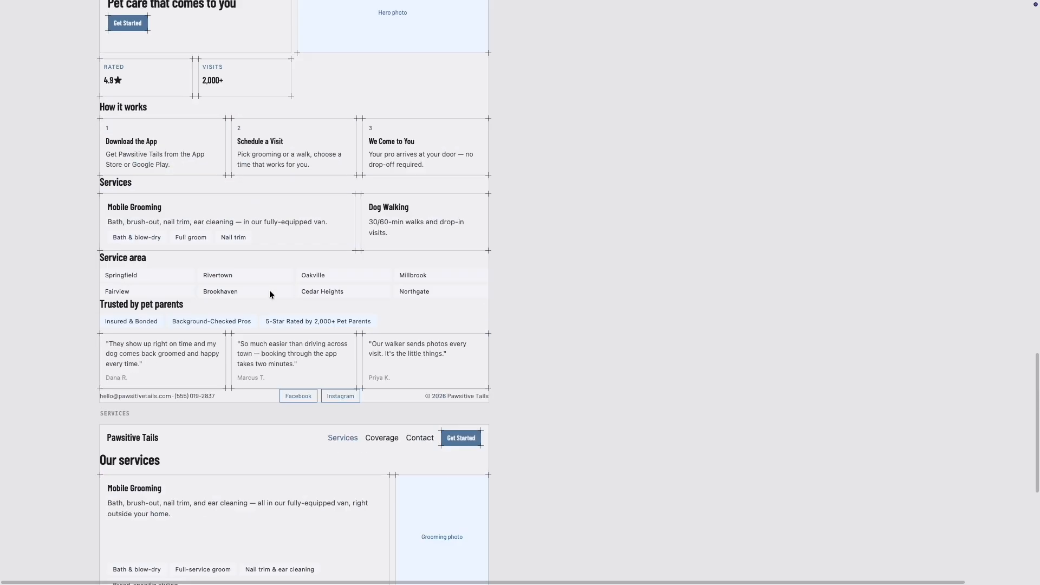
scroll(269, 291, up, 5)
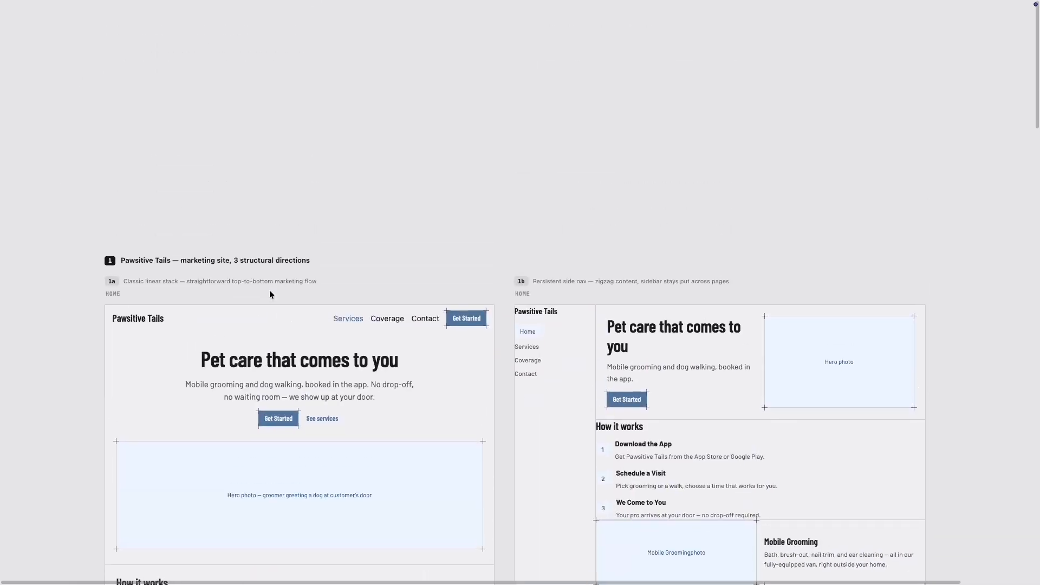
key(Escape)
scroll(474, 273, down, 1)
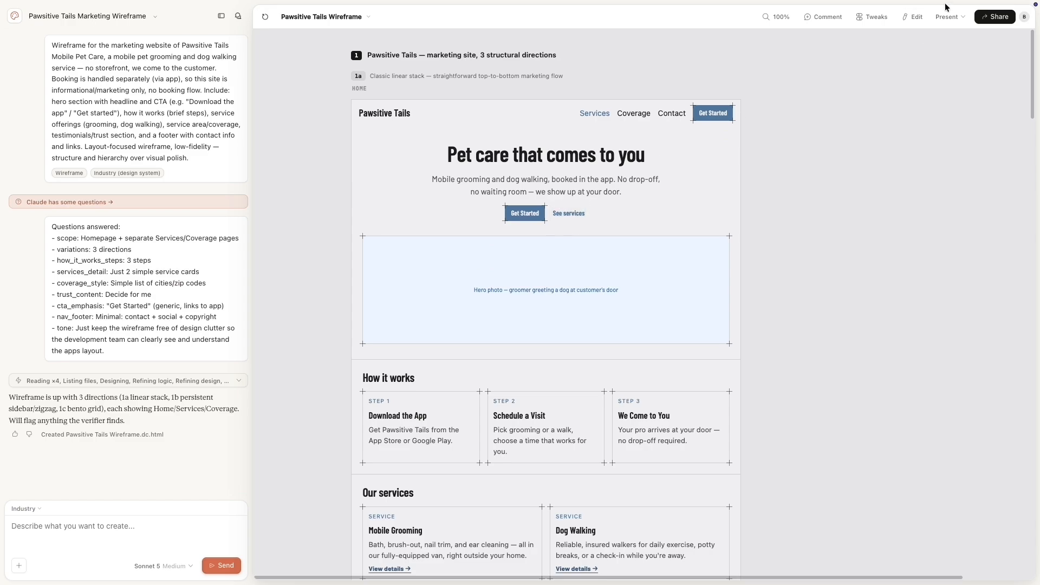
Start editing the wireframe in Pro mode and inspect the first Row inside the Section element
click(916, 17)
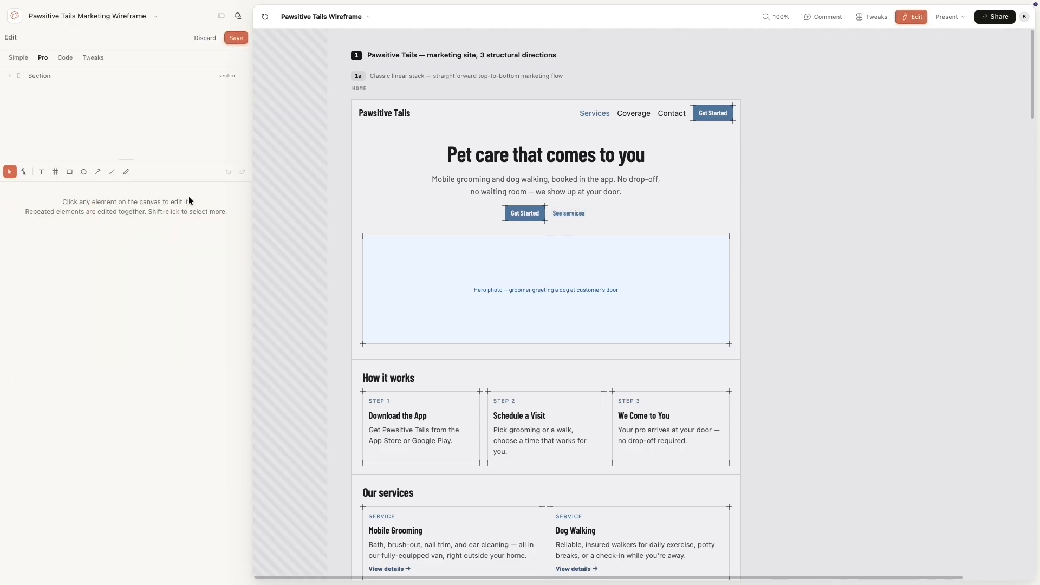
click(92, 57)
click(65, 58)
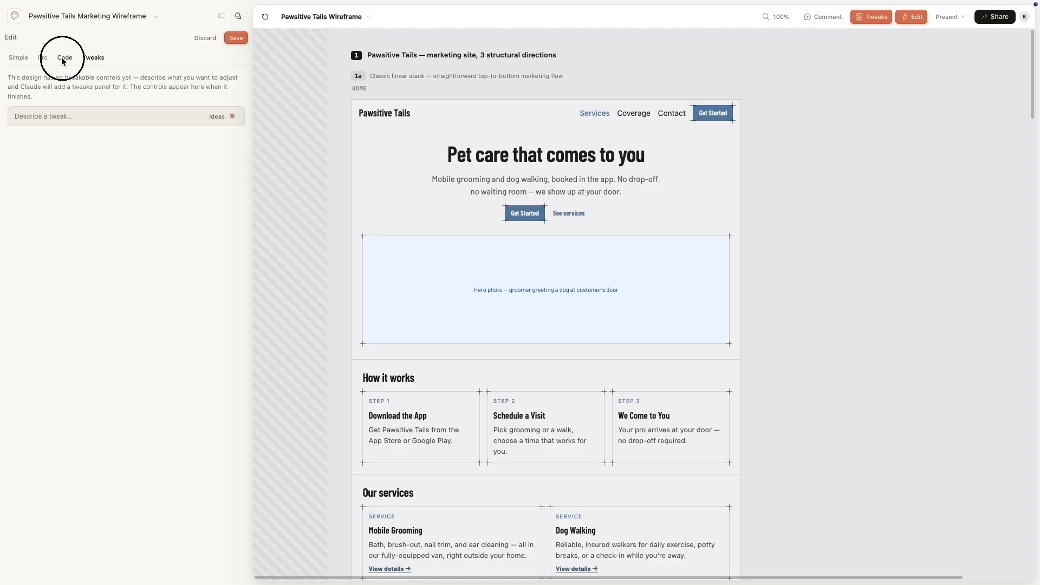
click(43, 57)
click(18, 58)
click(42, 58)
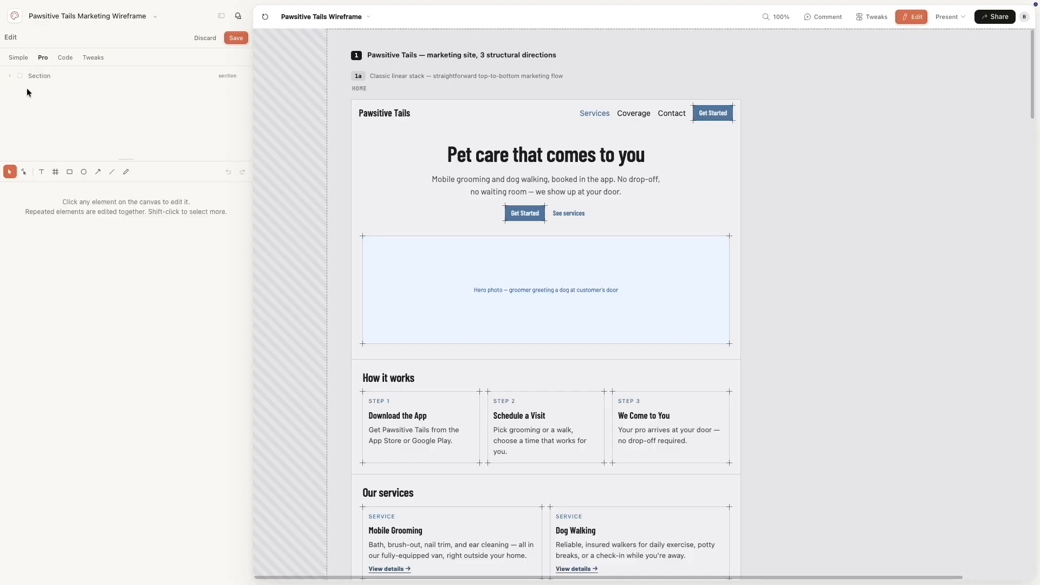
click(9, 76)
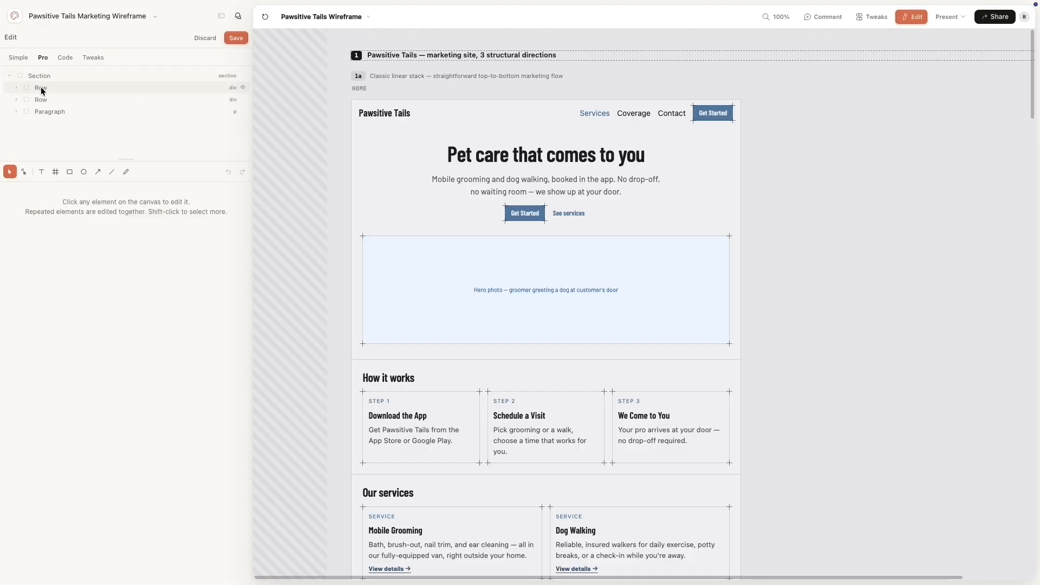
click(29, 90)
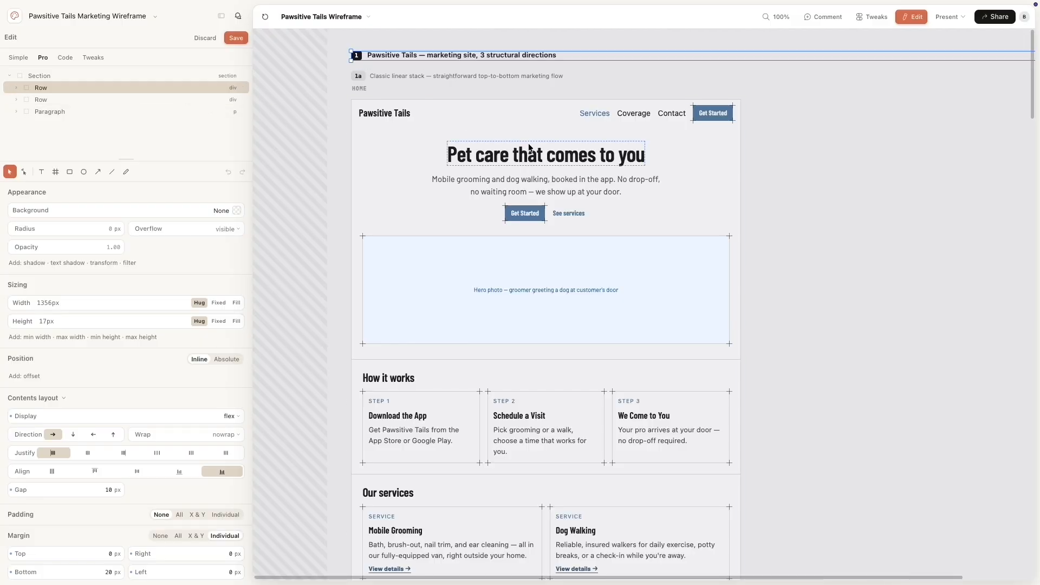
Set the background color of direction 1a's hero Get Started button to orange #E65D24 and save the edits
click(533, 223)
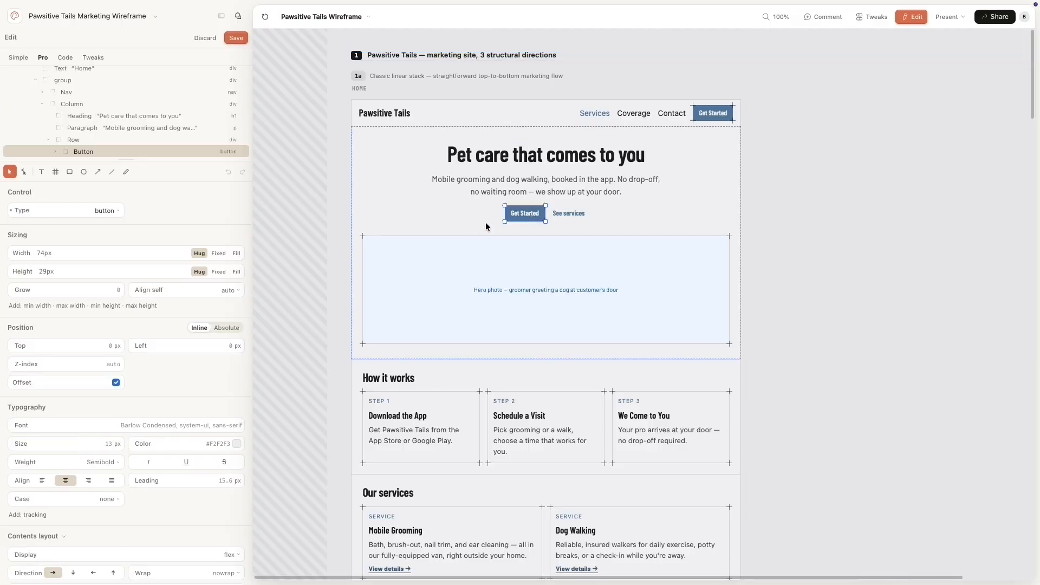
scroll(180, 347, down, 3)
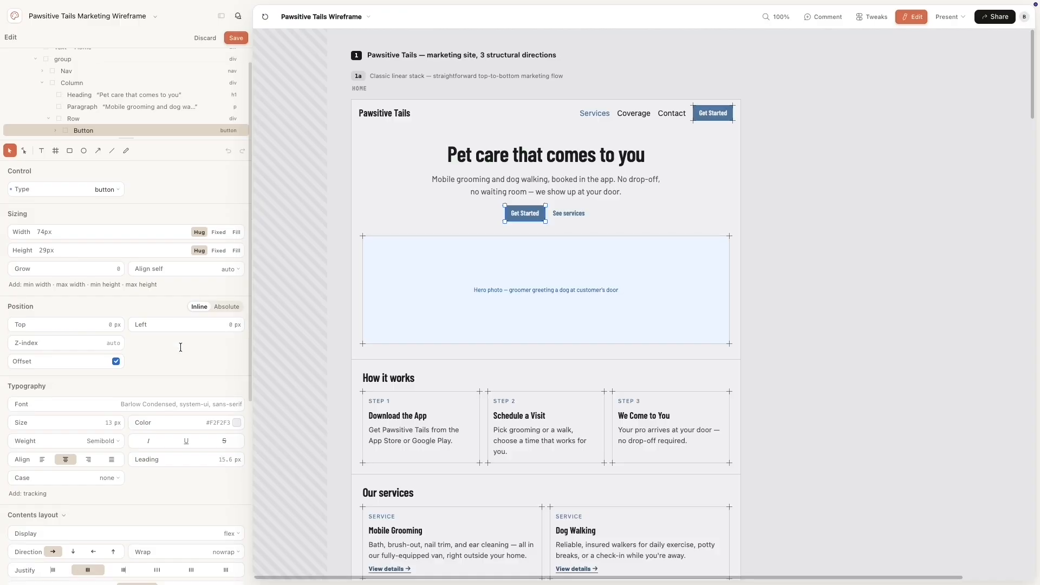
scroll(180, 348, down, 5)
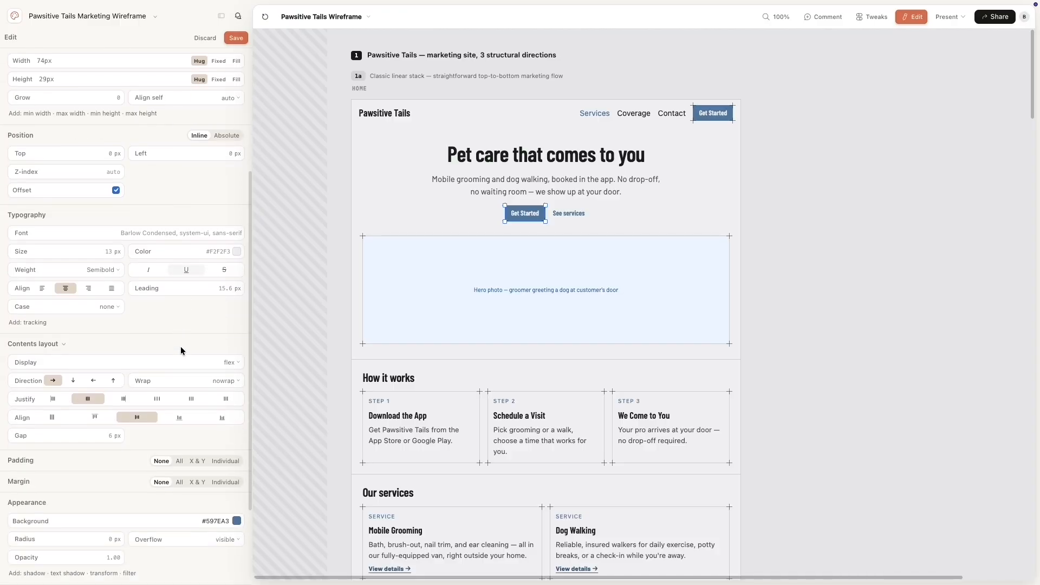
scroll(181, 350, down, 1)
click(236, 406)
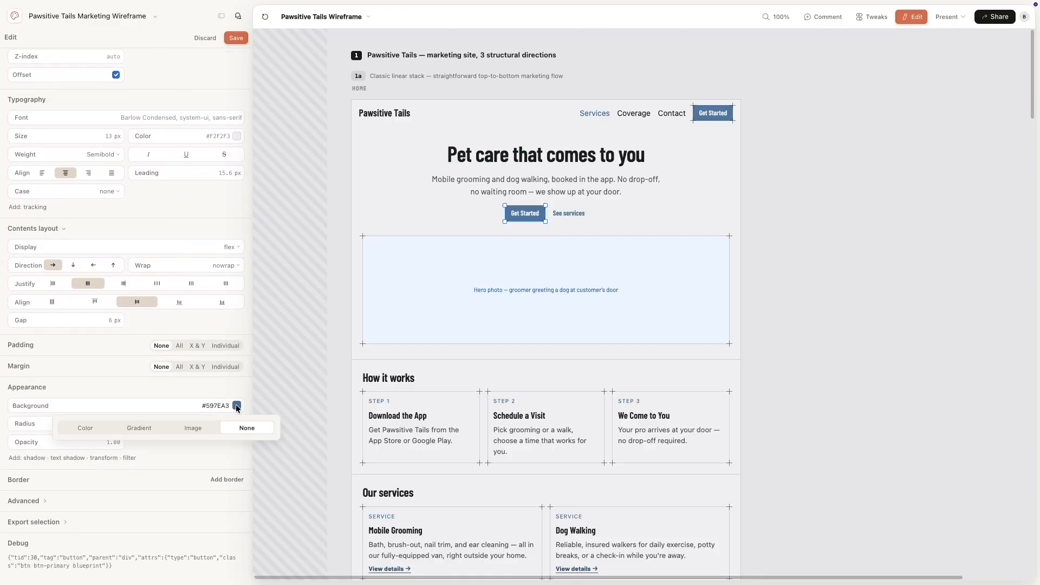
click(84, 428)
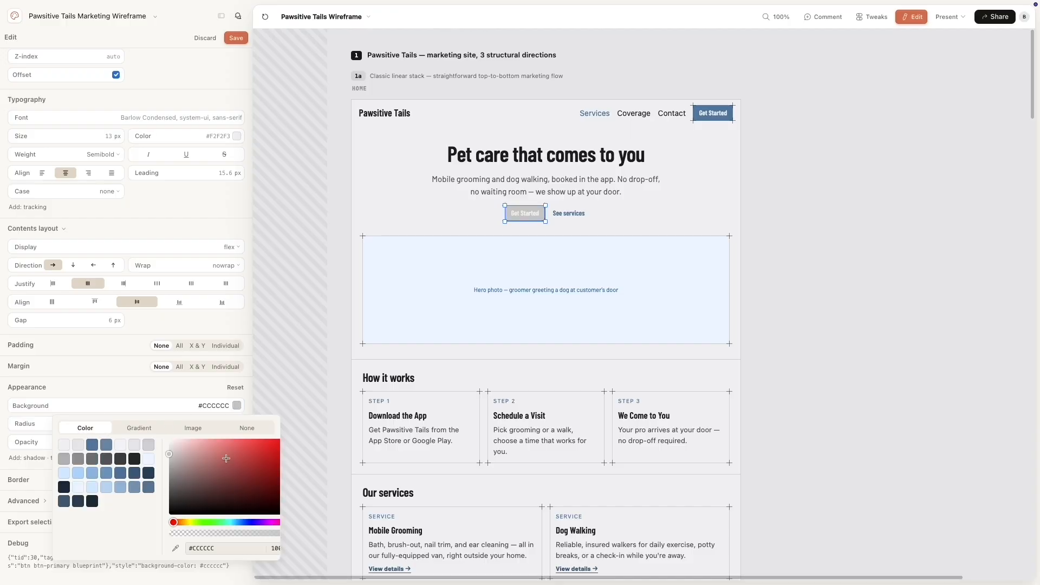
click(272, 445)
click(213, 522)
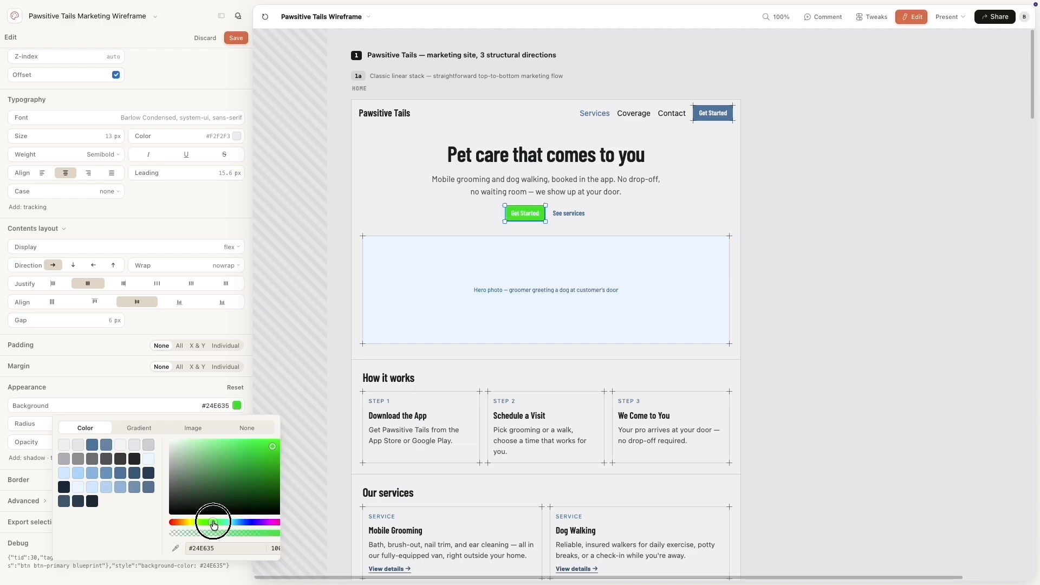
click(270, 523)
click(180, 523)
click(291, 347)
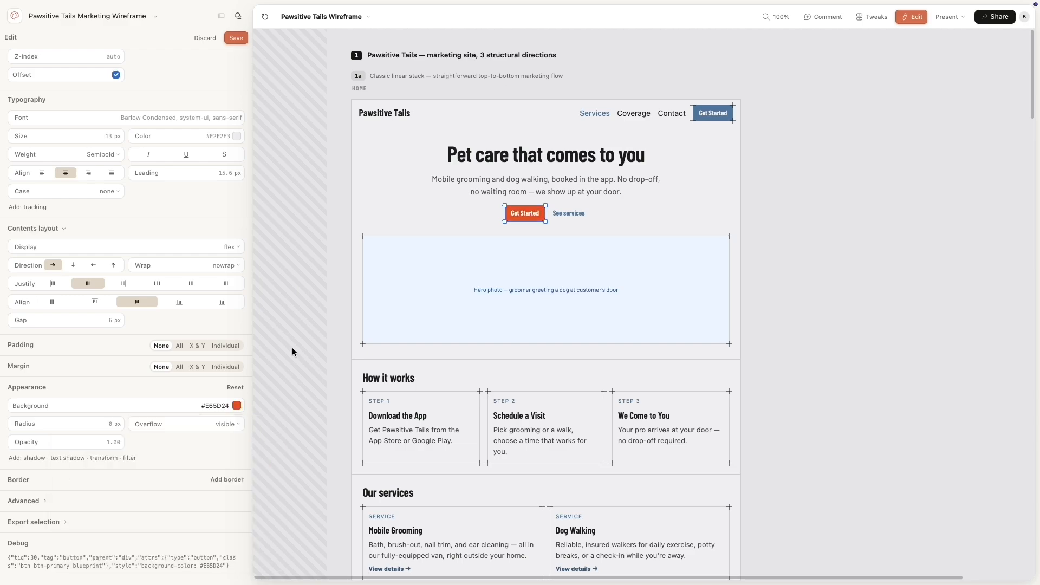
click(235, 38)
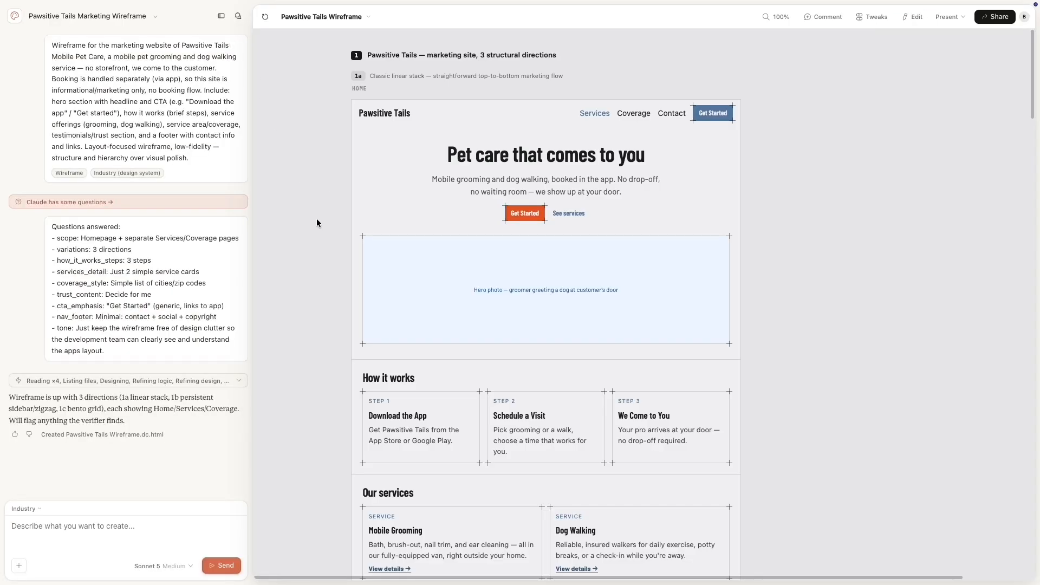